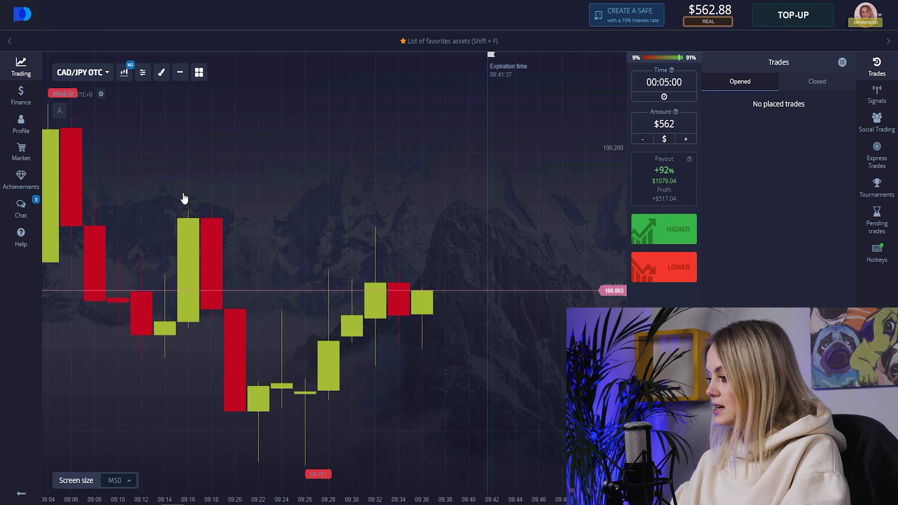
Step: Set the trade duration to one minute (M1, 00:01:00)
left_click(666, 85)
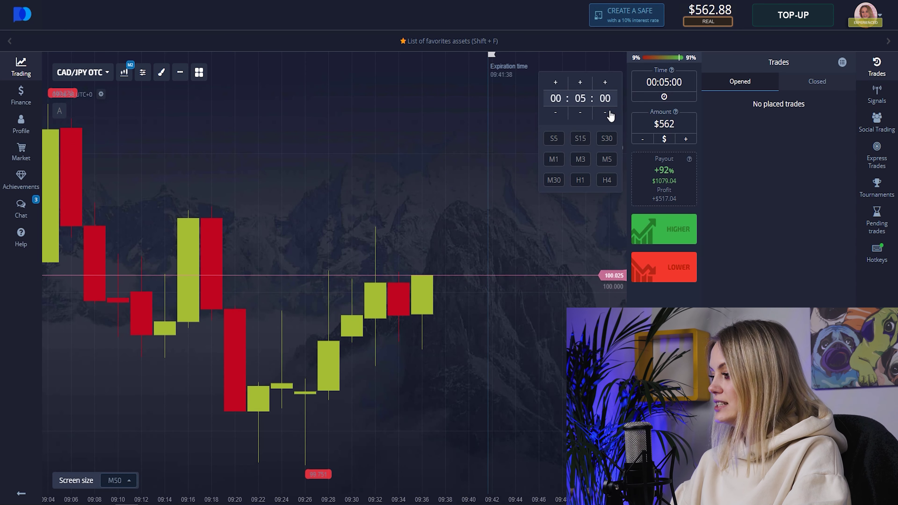
left_click(553, 160)
left_click_drag(673, 124, 653, 128)
left_click(649, 127)
left_click(244, 177)
Step: Star AUD/NZD, AUD/USD, CAD/JPY, EUR/JPY, EUR/NZD, EUR/TRY, EUR/USD, NZD/JPY, USD/CAD, USD/CHF, USD/CNH OTC as favourites
left_click(82, 72)
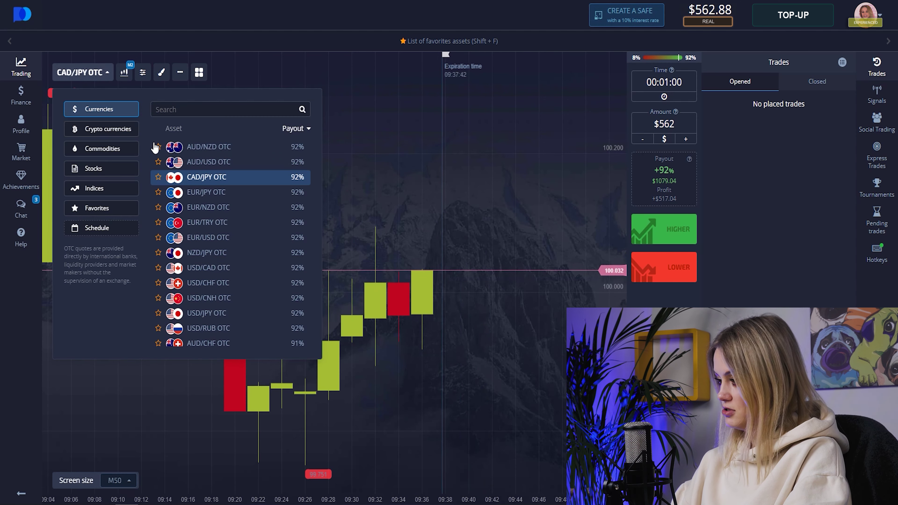
left_click(158, 146)
left_click(158, 161)
left_click(158, 177)
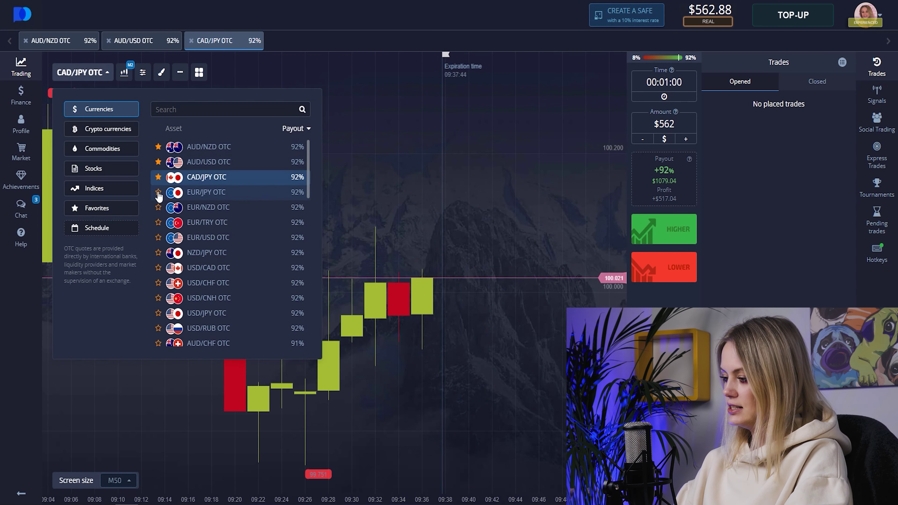
left_click(158, 192)
left_click(158, 207)
left_click(158, 222)
left_click(158, 237)
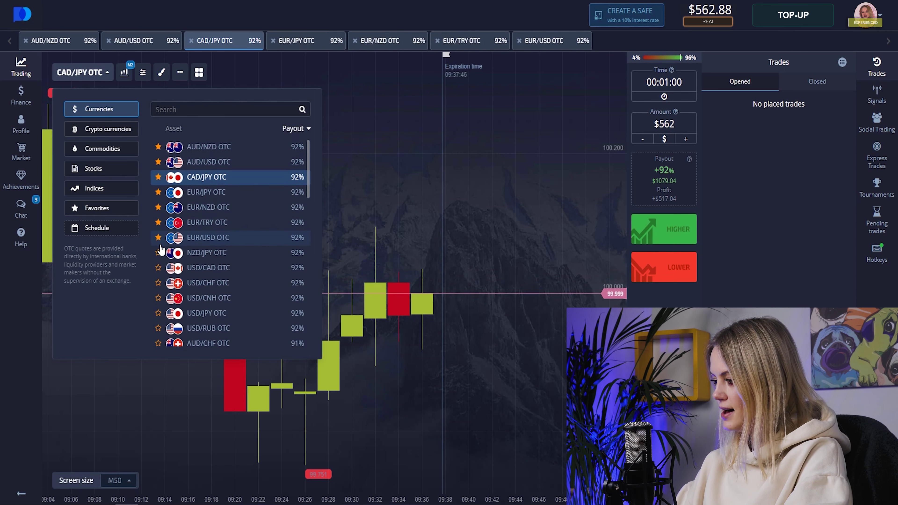
left_click(158, 253)
left_click(158, 267)
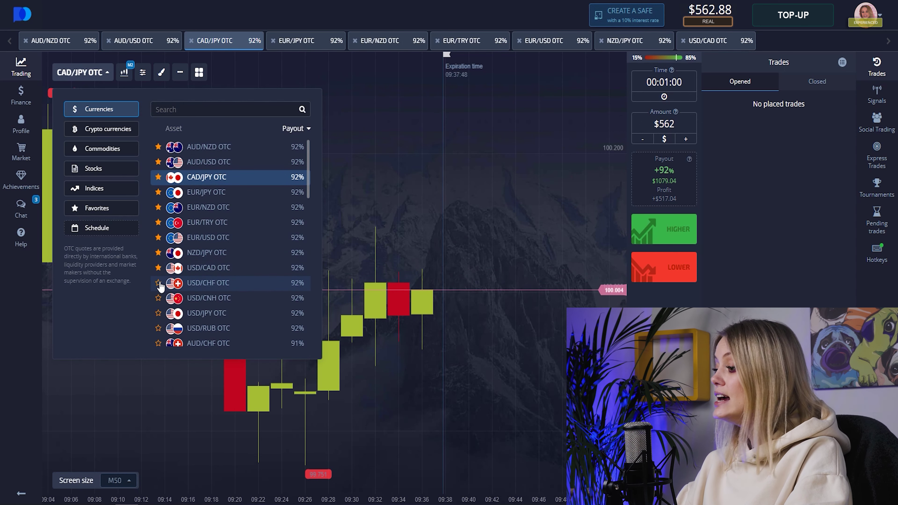
left_click(158, 284)
left_click(158, 298)
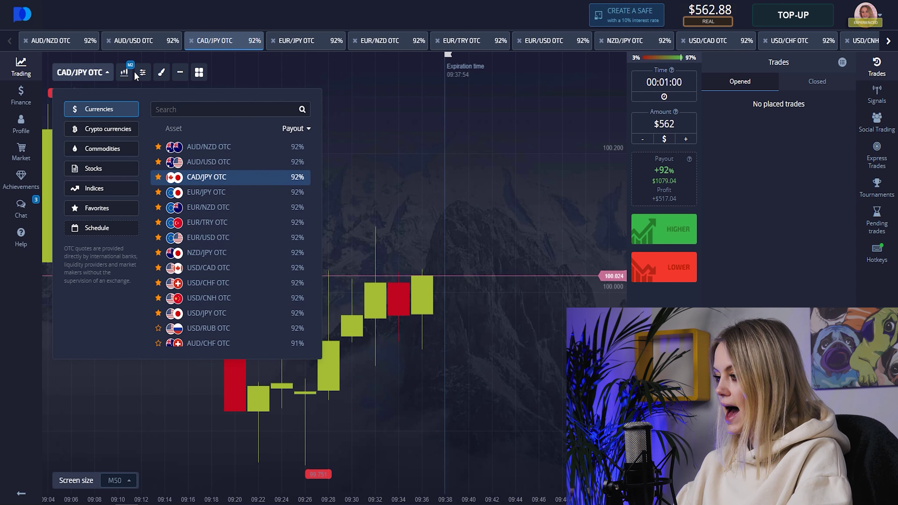
left_click(124, 72)
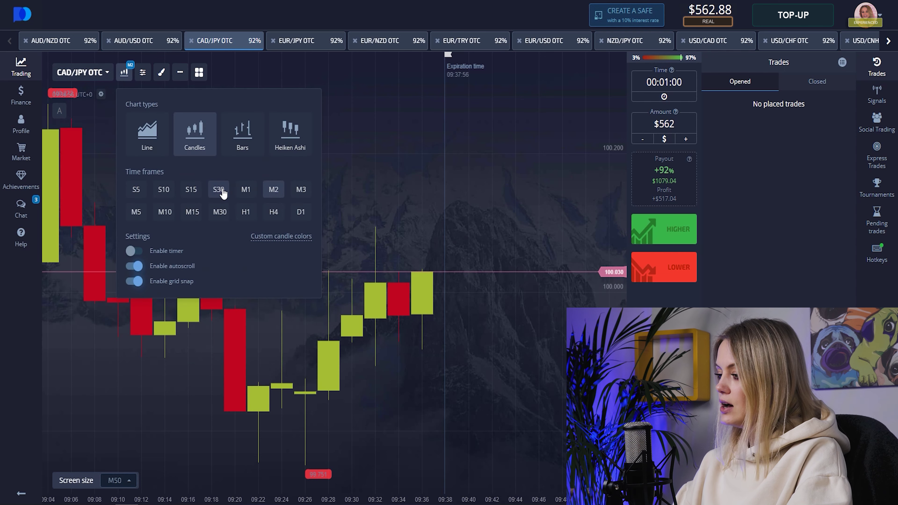
Step: Switch CAD/JPY OTC to S30 candles and add the Parabolic SAR and Rate Of Change indicators
left_click(219, 190)
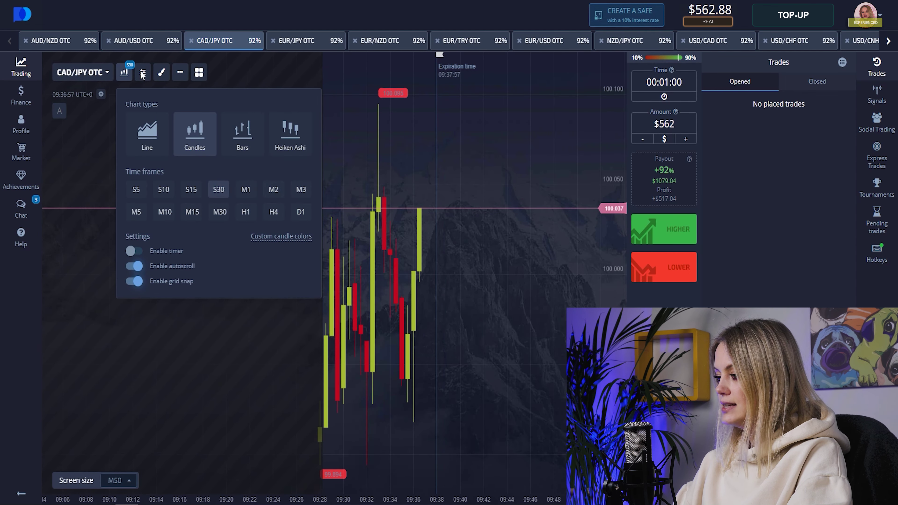
left_click(431, 141)
left_click(139, 77)
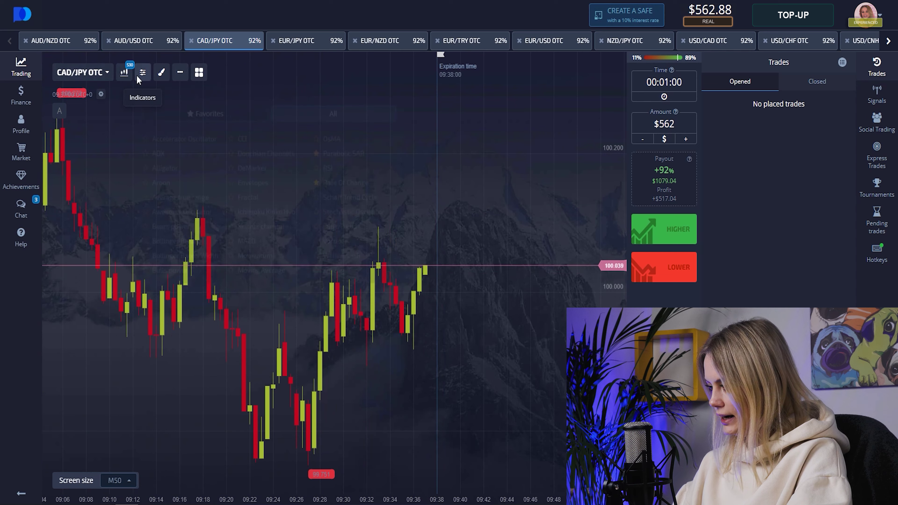
left_click(341, 144)
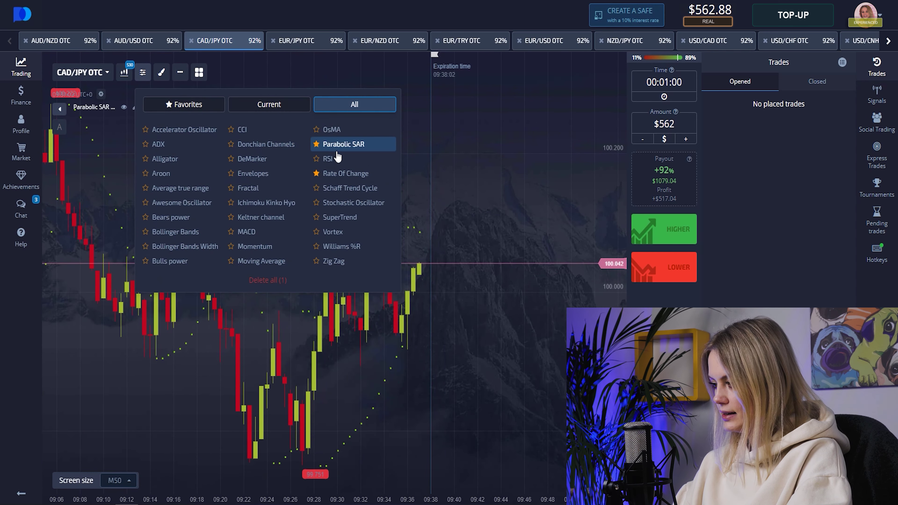
left_click(350, 173)
scroll(434, 292, "up", 3)
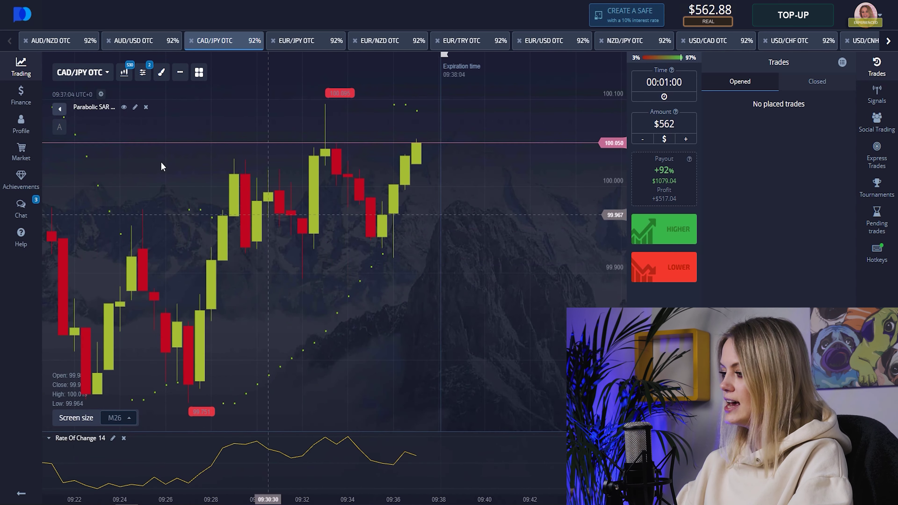
Step: Set the Parabolic SAR line width to 2px and save it
left_click(135, 107)
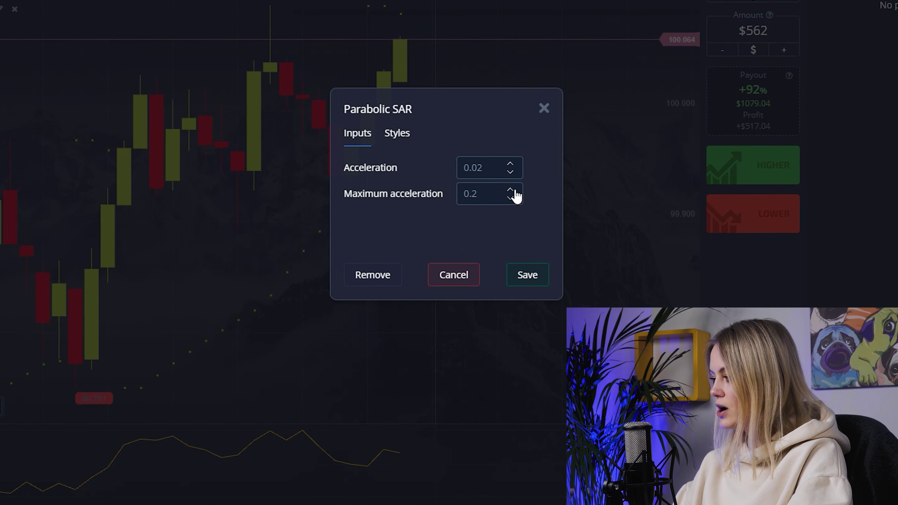
left_click(402, 135)
left_click(466, 173)
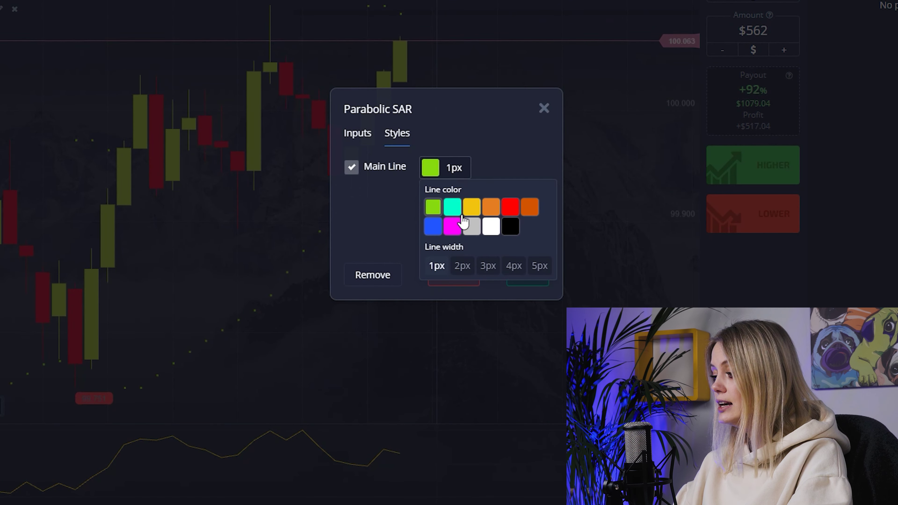
left_click(463, 266)
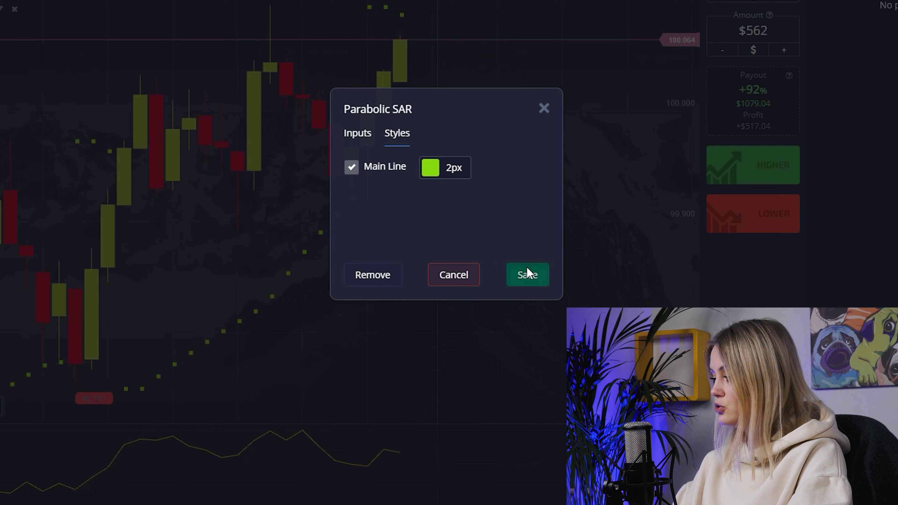
left_click(527, 274)
Step: Lower the Rate Of Change period below 14 and save its main line at 2px width
left_click(113, 438)
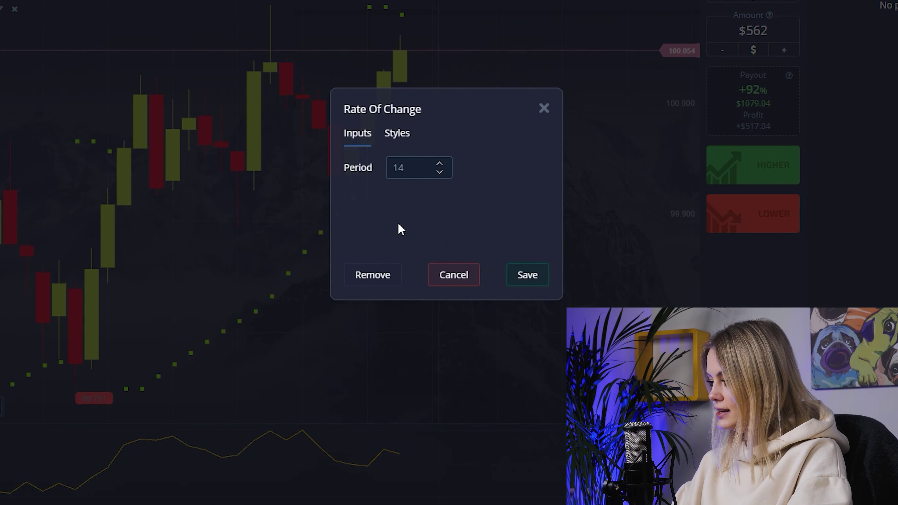
left_click(439, 172)
left_click(439, 172)
left_click(439, 173)
left_click(439, 172)
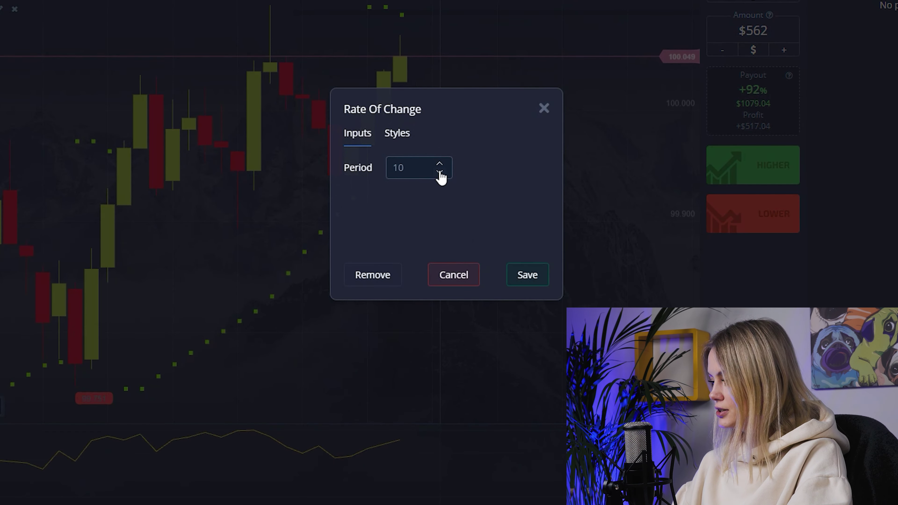
left_click(440, 173)
left_click(397, 133)
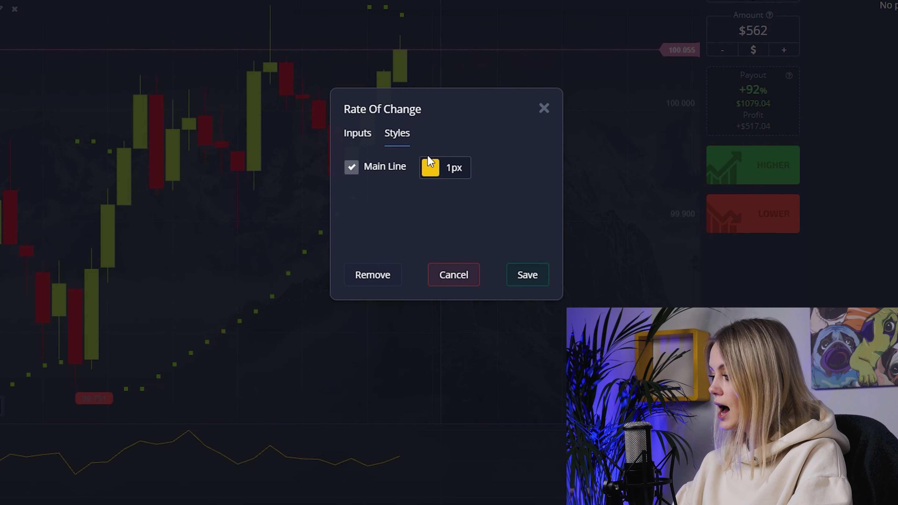
left_click(454, 168)
left_click(462, 265)
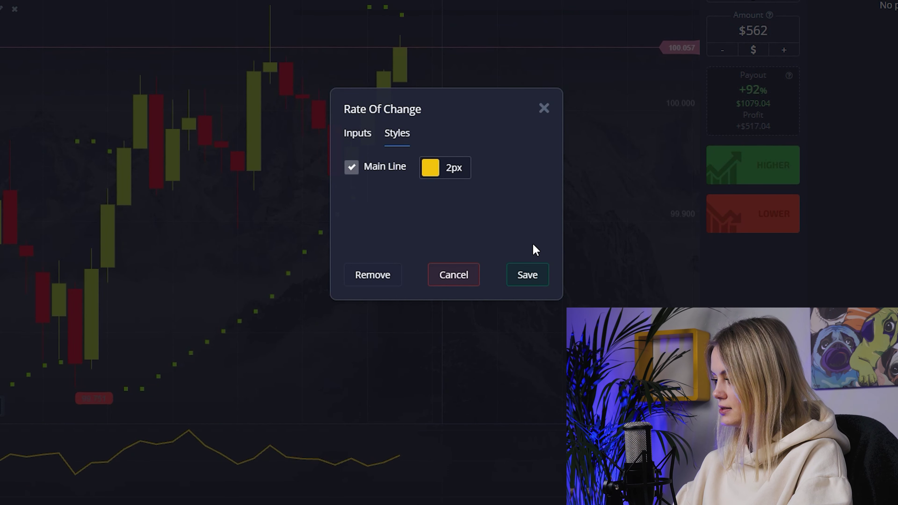
left_click(527, 275)
scroll(509, 318, "up", 3)
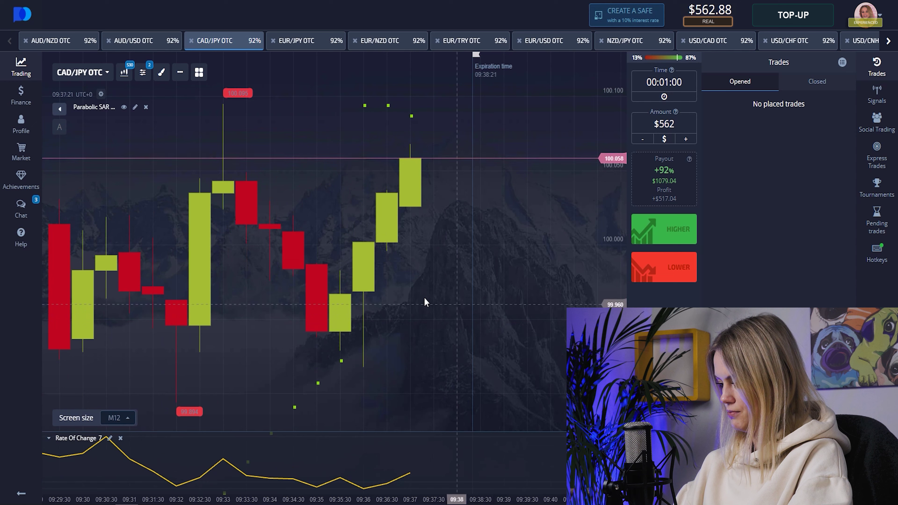
Step: Zoom the CAD/JPY chart out, pan back through earlier candles, then return to the latest ones
scroll(385, 366, "down", 4)
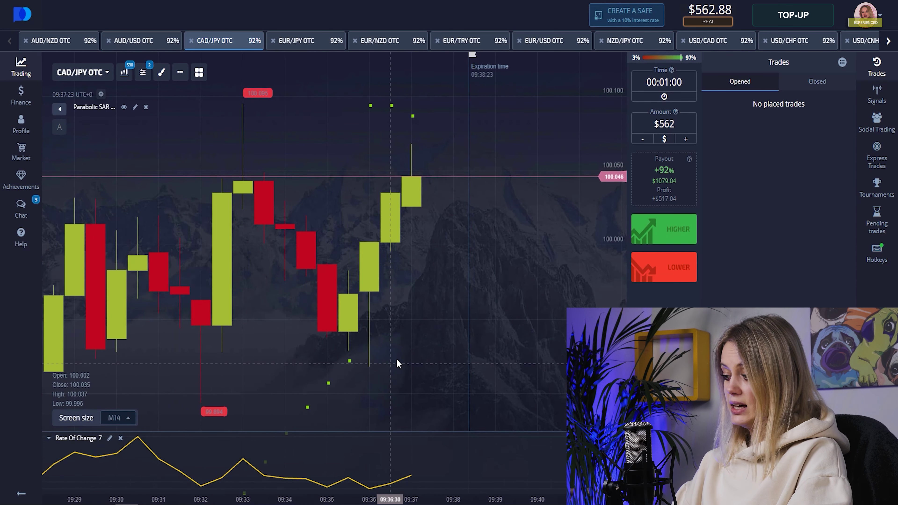
scroll(403, 336, "down", 3)
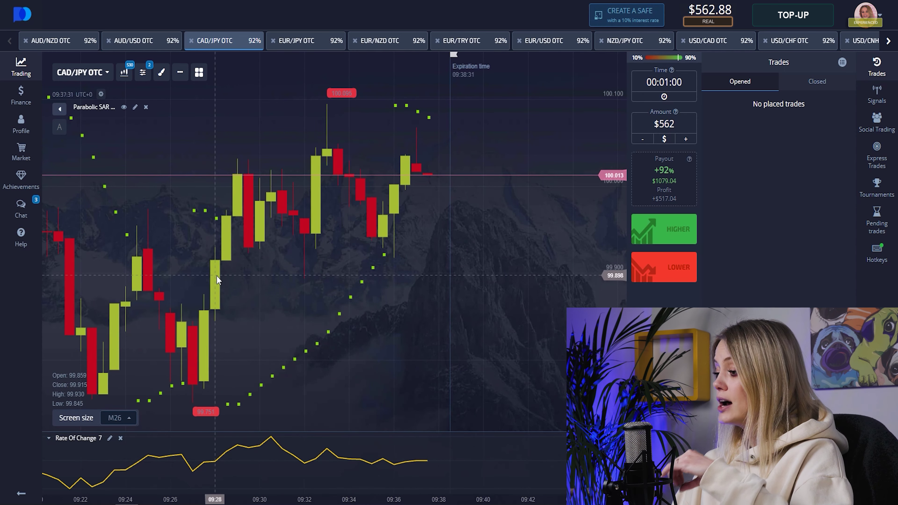
left_click_drag(243, 292, 386, 295)
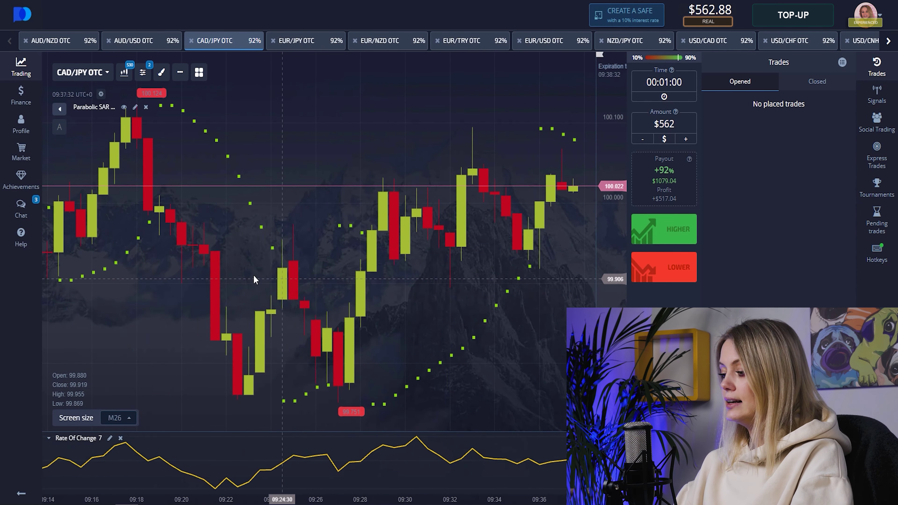
left_click_drag(306, 272, 397, 300)
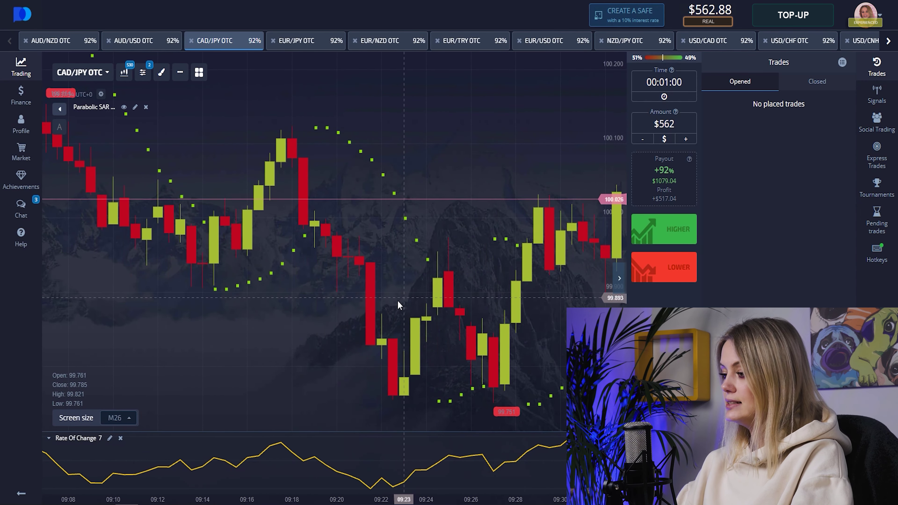
left_click_drag(269, 292, 188, 341)
left_click_drag(404, 327, 180, 327)
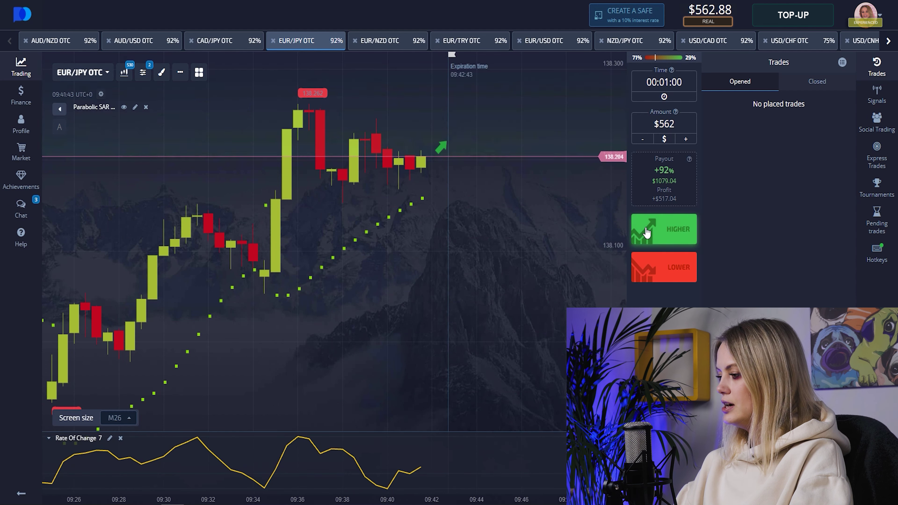
Step: Place a $562 Higher trade on EUR/JPY OTC
left_click(646, 233)
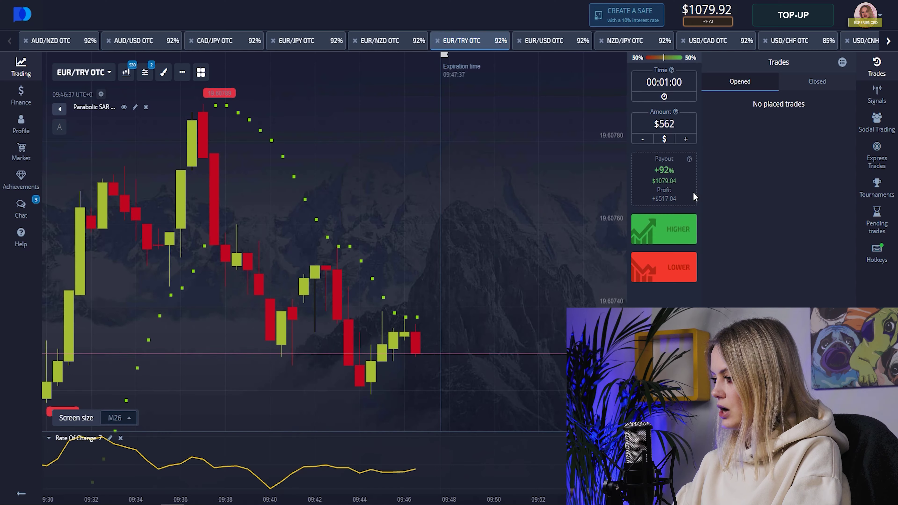
Step: Change the stake to $500 and place a Higher trade on EUR/TRY OTC with Shift+W
left_click(670, 124)
left_click(509, 190)
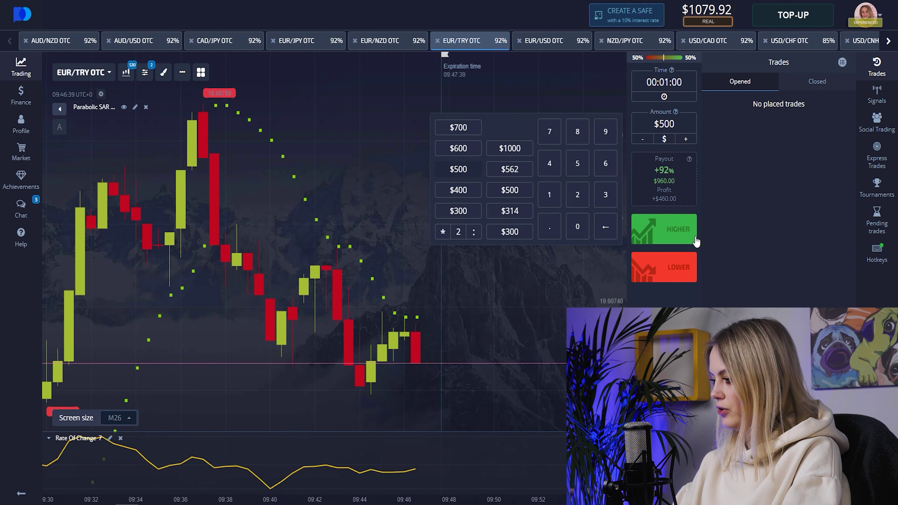
key("shift+w")
key("shift+w")
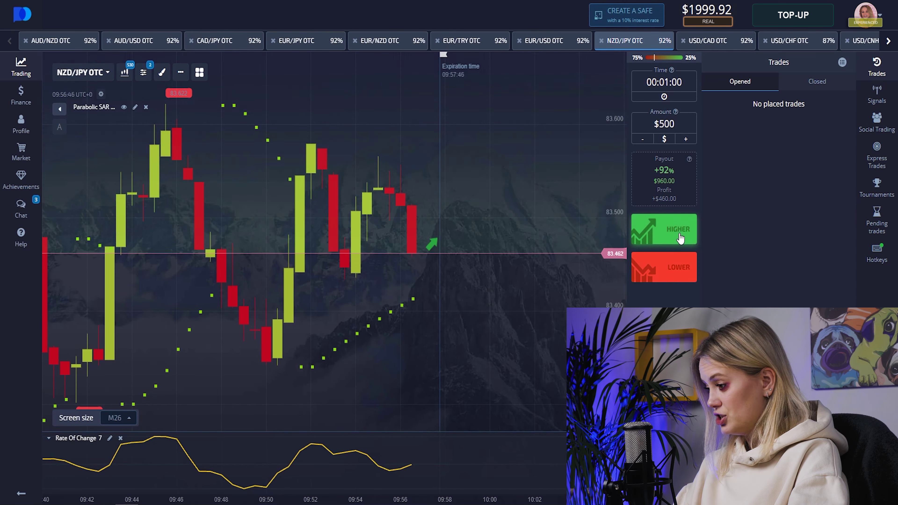
Step: Place three $500 Higher trades on NZD/JPY OTC
triple_click(680, 237)
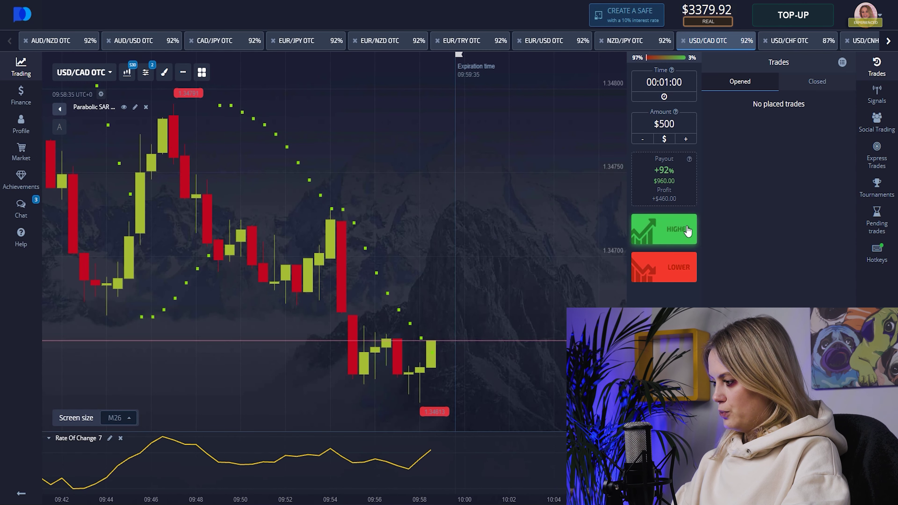
Step: Place three $500 Higher trades on USD/CAD OTC
left_click(686, 231)
left_click(686, 231)
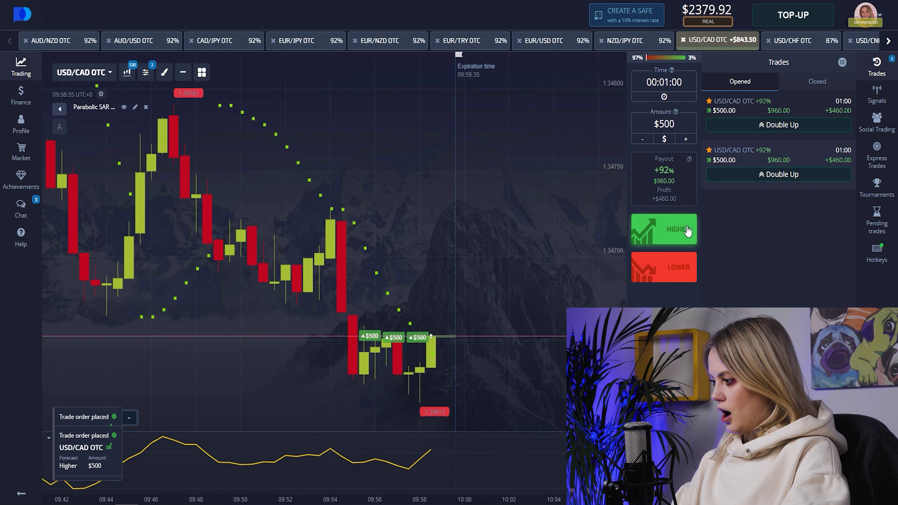
left_click(686, 231)
left_click(686, 230)
left_click(686, 230)
left_click(687, 230)
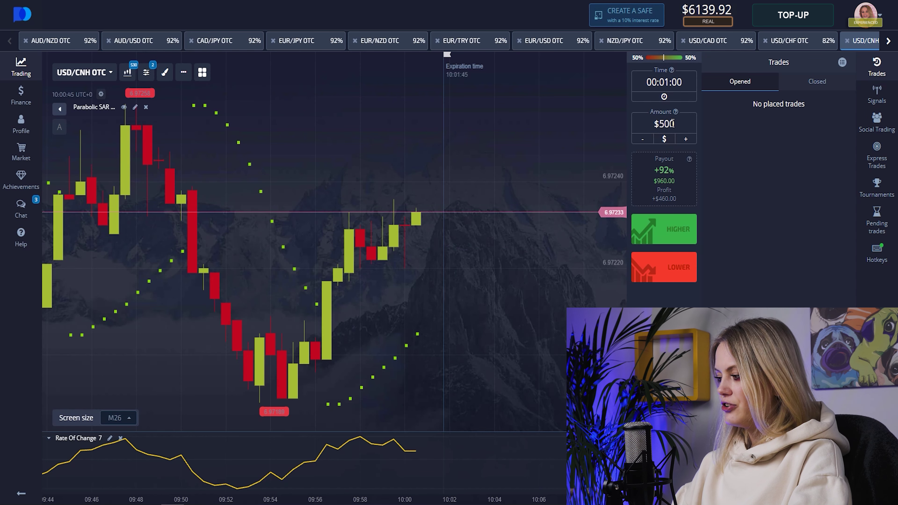
Step: Raise the stake to $1000 and place four Higher trades on USD/CNH OTC
left_click(663, 123)
left_click(509, 148)
left_click(673, 221)
left_click(674, 221)
left_click(673, 221)
left_click(674, 221)
left_click(674, 221)
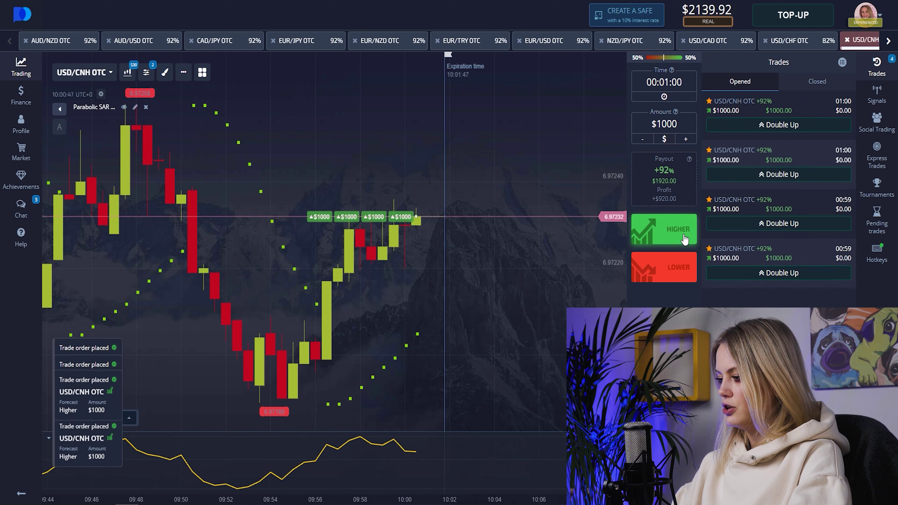
left_click(673, 221)
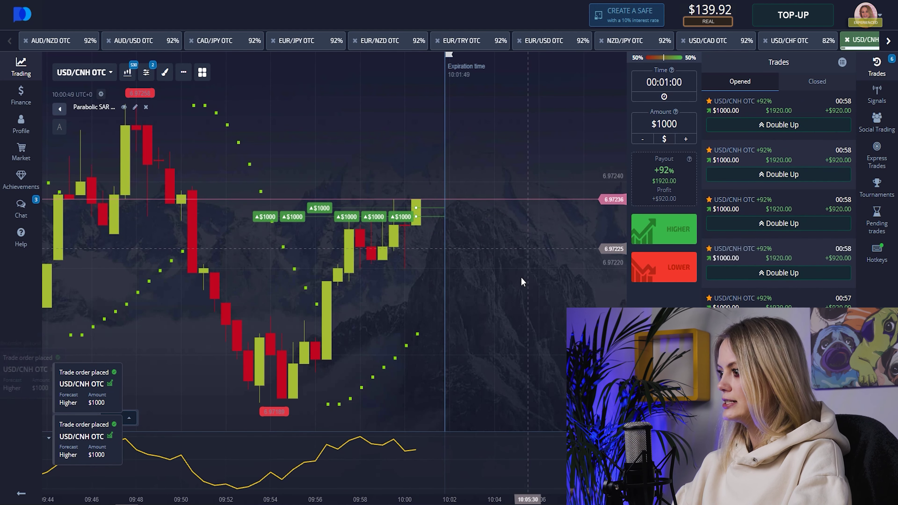